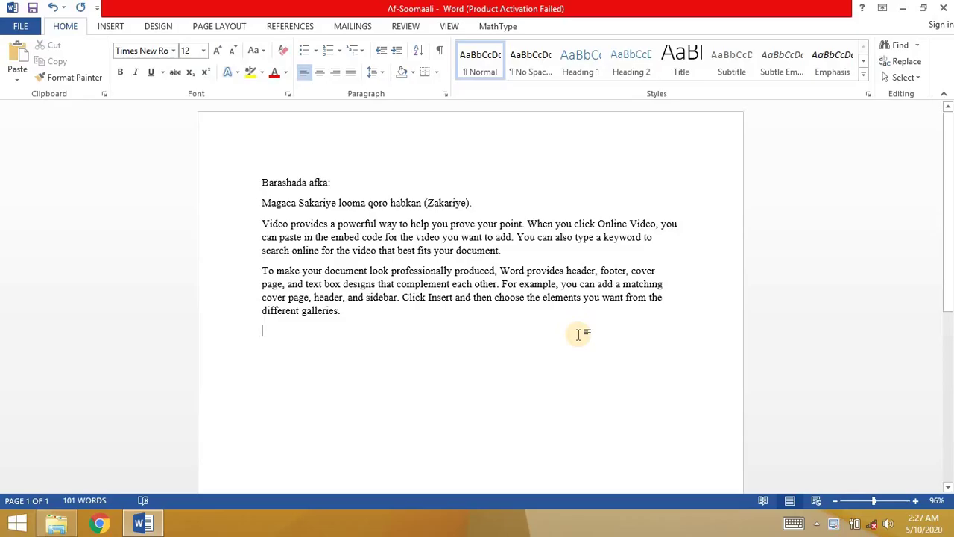
- Zoom the document to 140% and scroll back to the top of the page
click(916, 502)
click(916, 501)
click(916, 501)
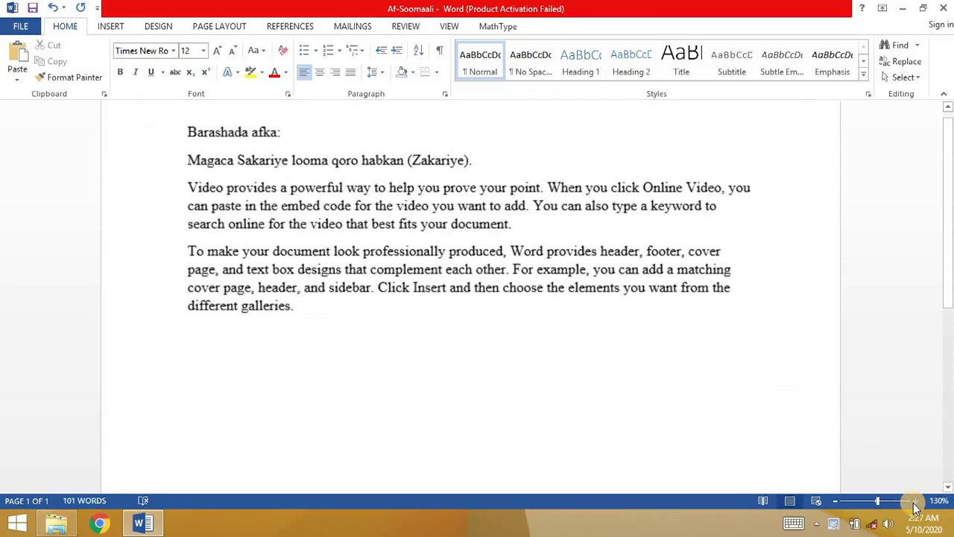
click(915, 501)
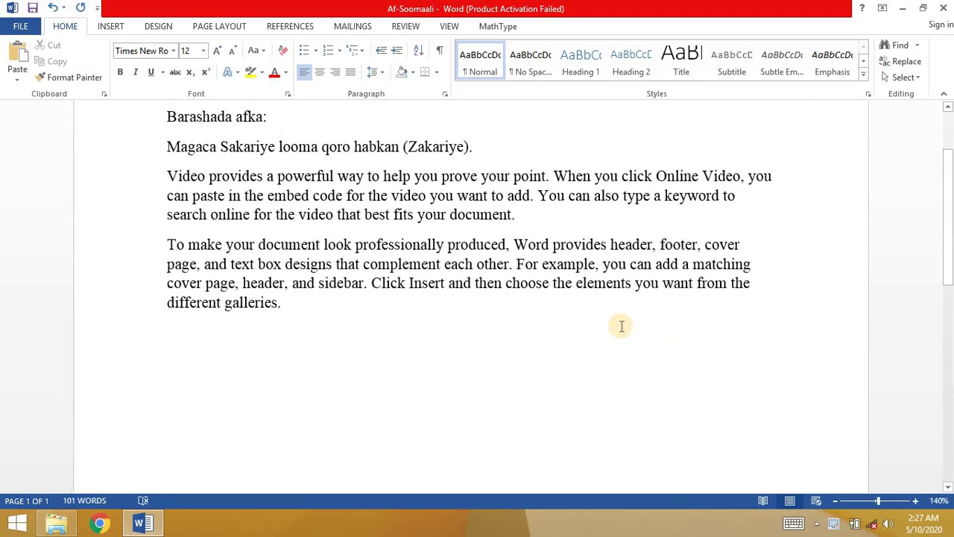
scroll(620, 326, up, 3)
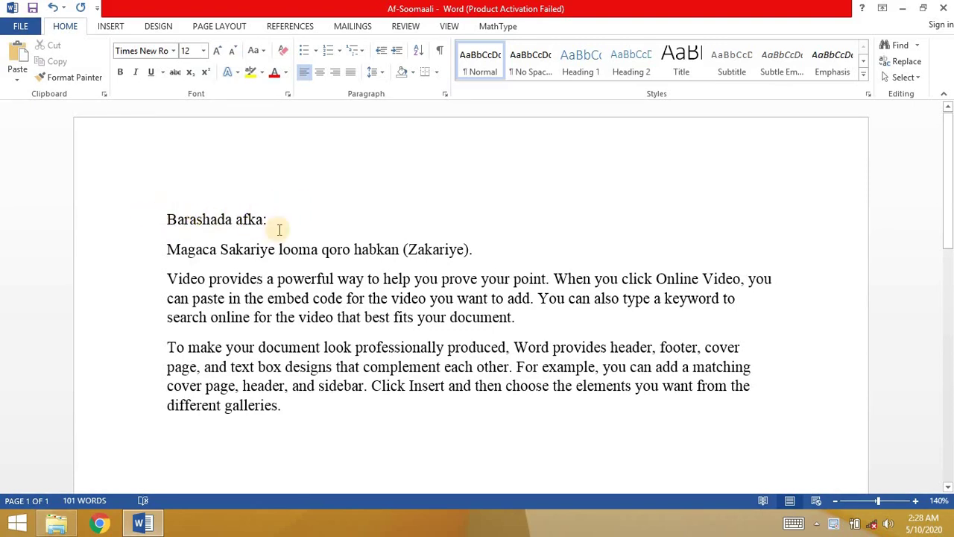
- Select the 'Barashada afka:' heading and set its font size to 20
click(280, 230)
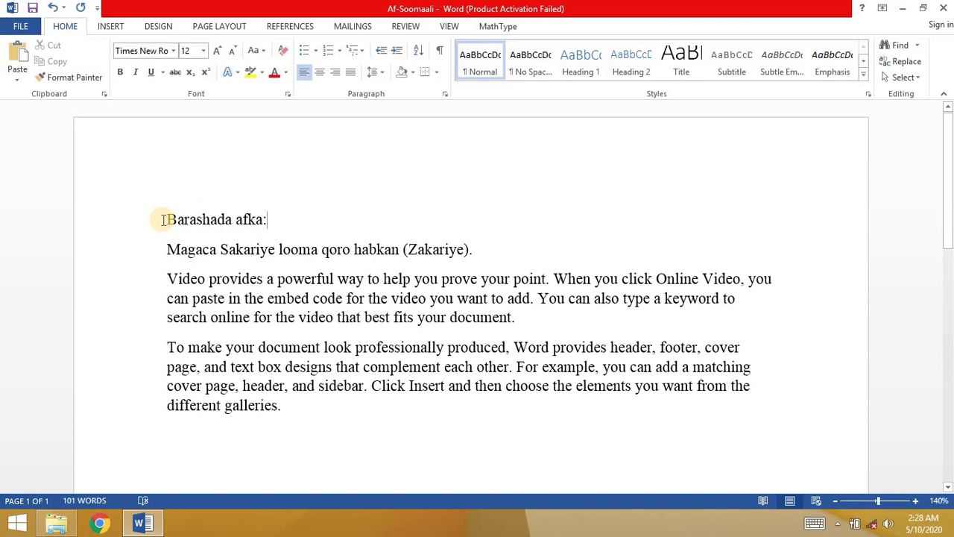
drag(159, 218, 274, 213)
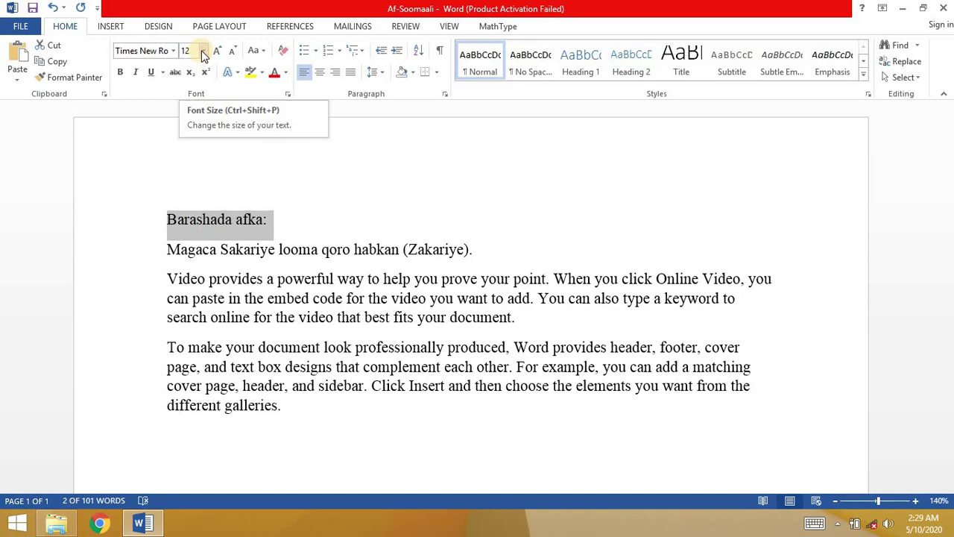
click(202, 50)
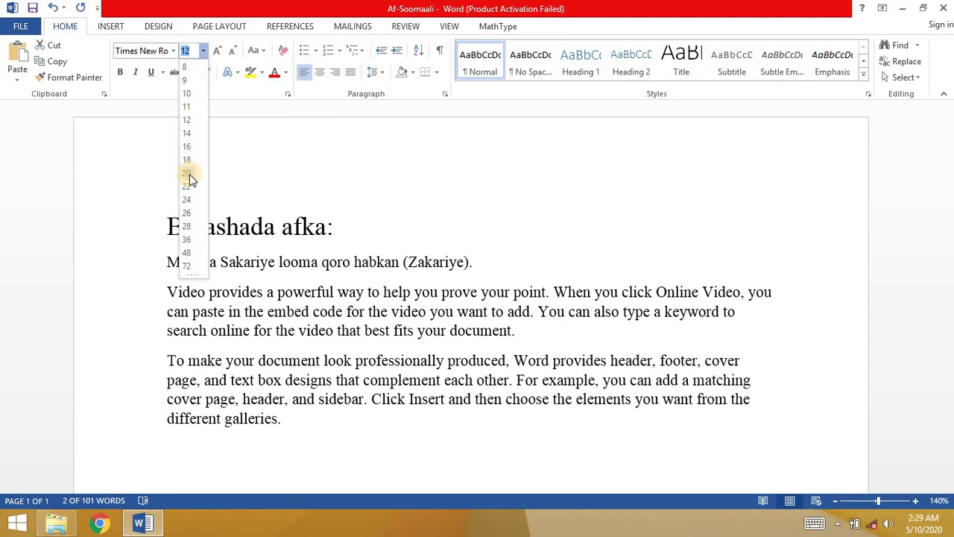
click(187, 173)
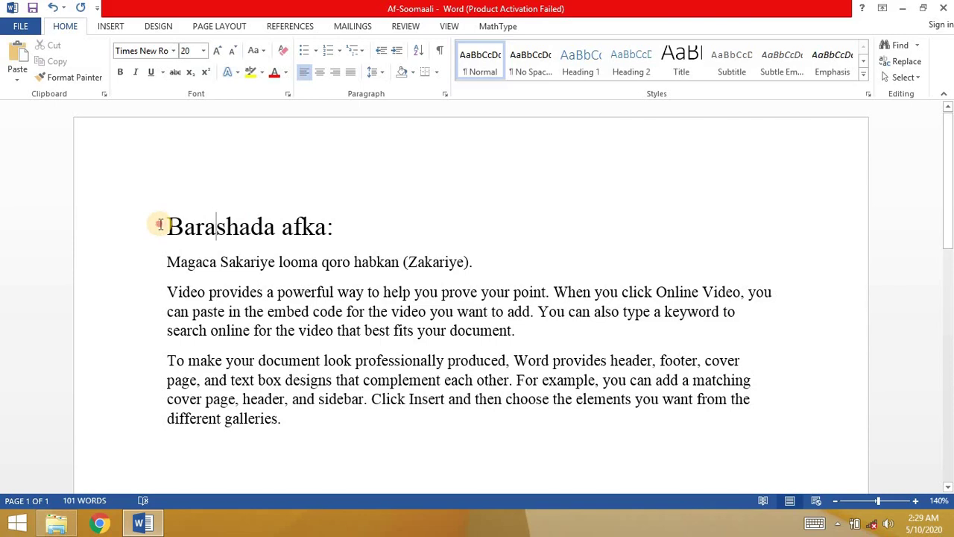
- Make the whole 'Barashada afka:' heading italic, ending with italic on
drag(167, 226, 339, 232)
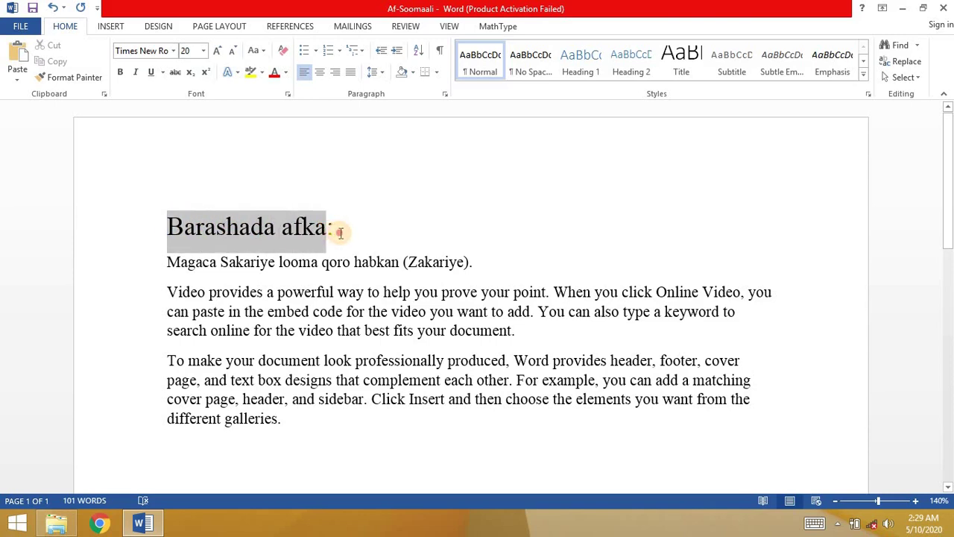
drag(340, 233, 341, 237)
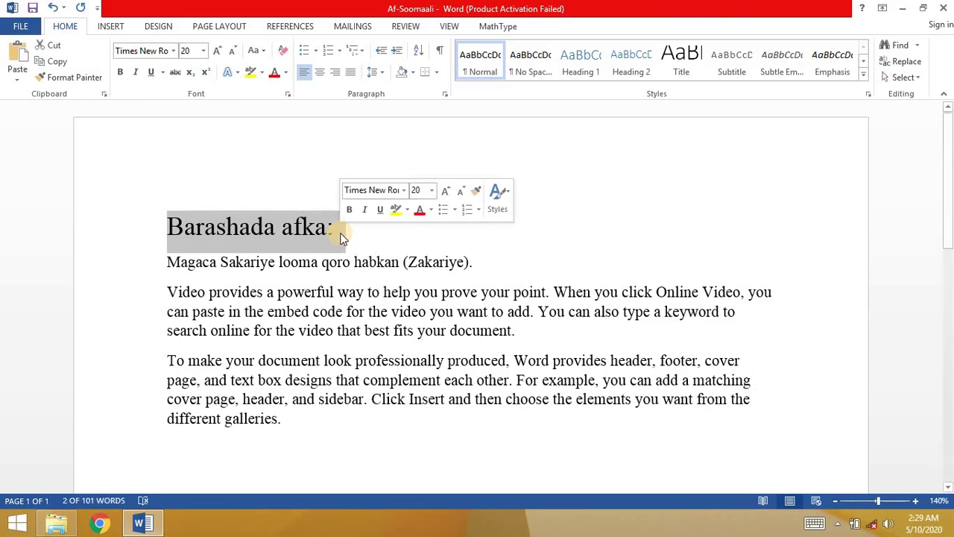
click(135, 74)
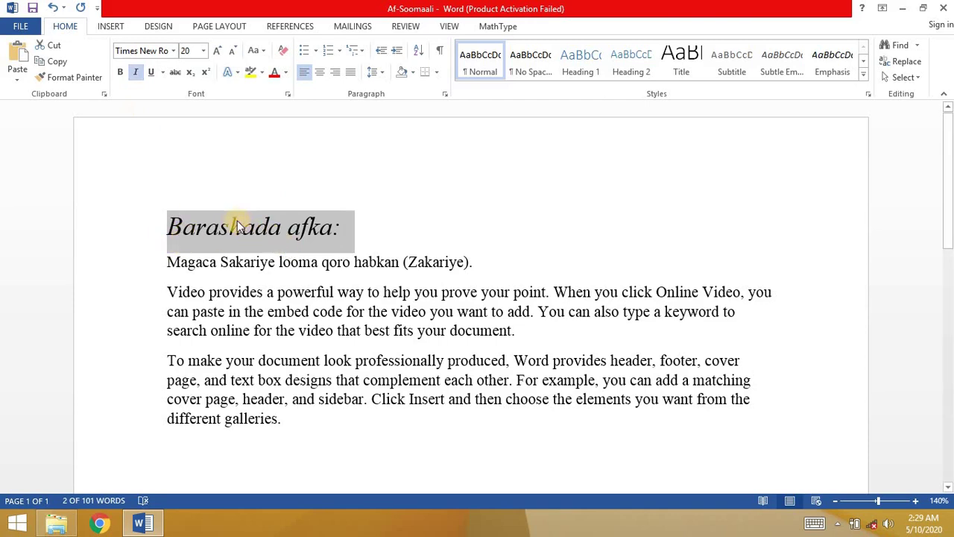
click(137, 77)
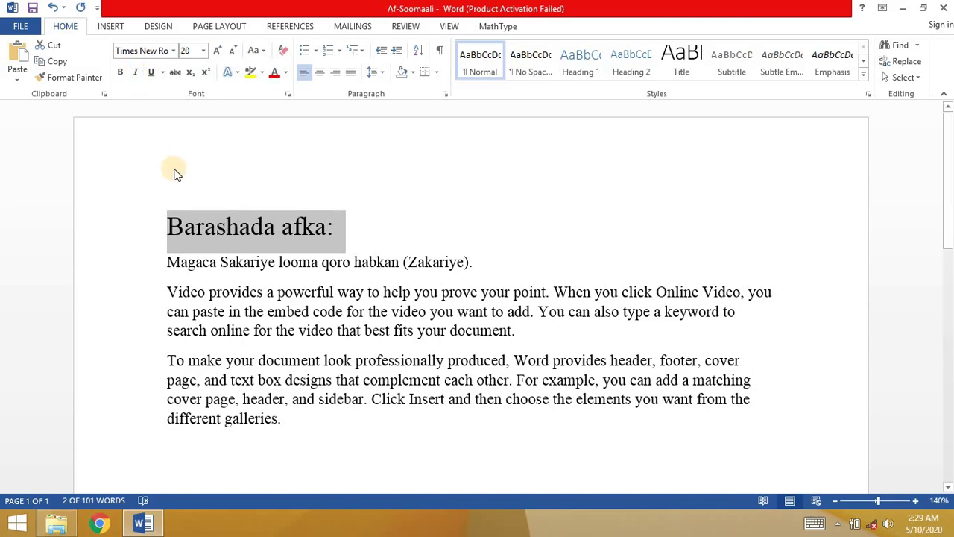
key(ctrl+i)
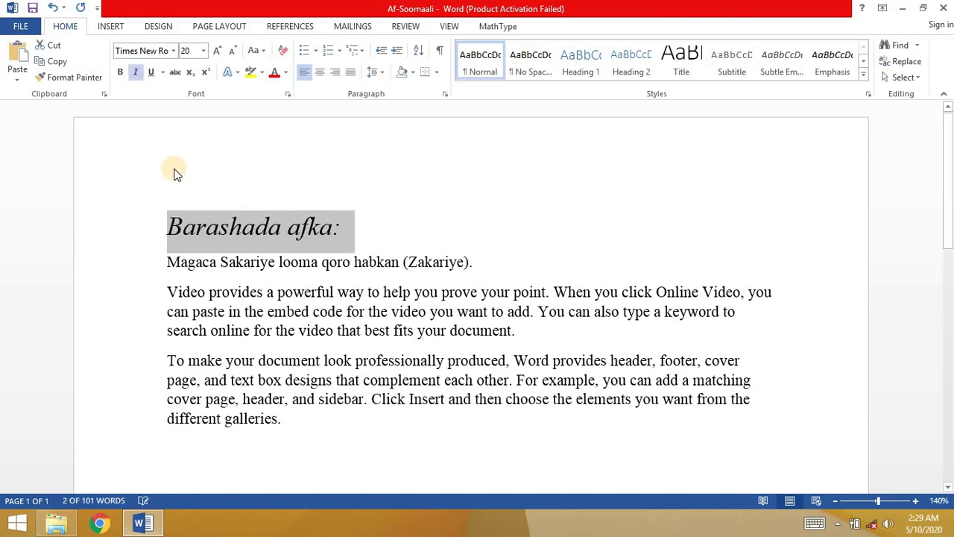
key(ctrl+i)
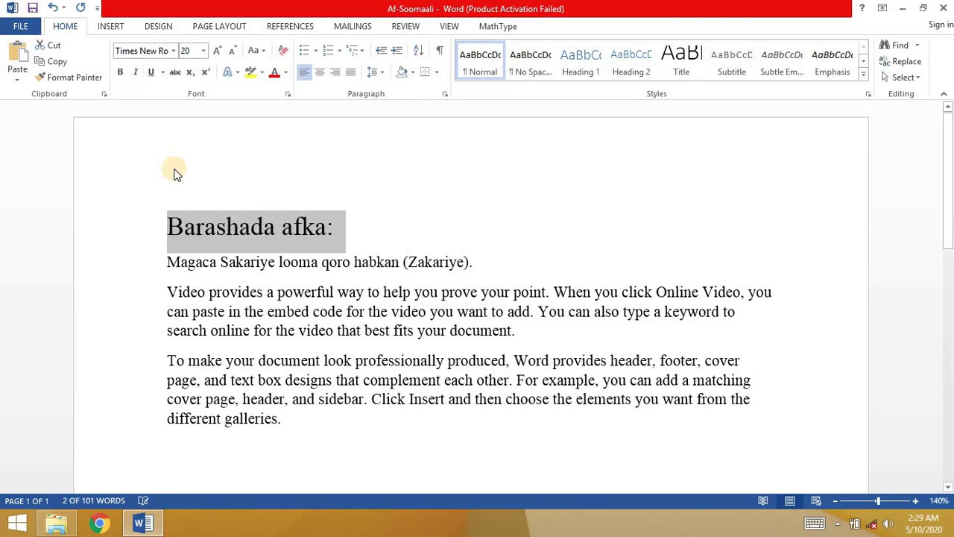
key(ctrl+i)
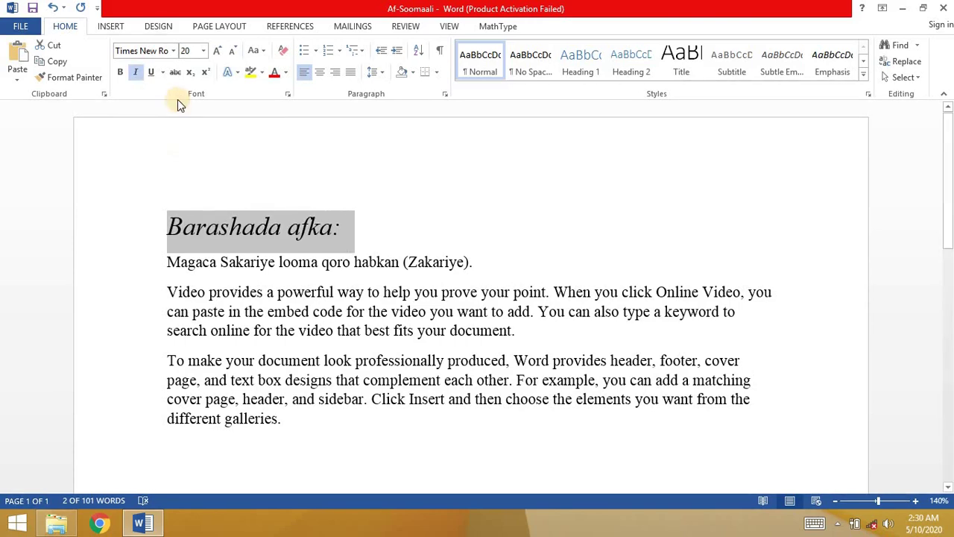
click(203, 223)
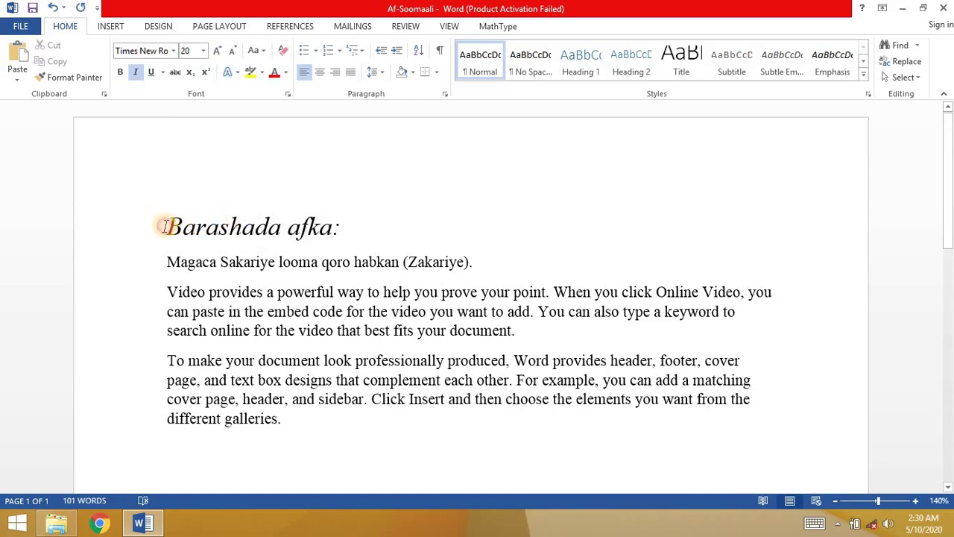
- Reselect the heading and leave it underlined after toggling underline
drag(164, 226, 351, 232)
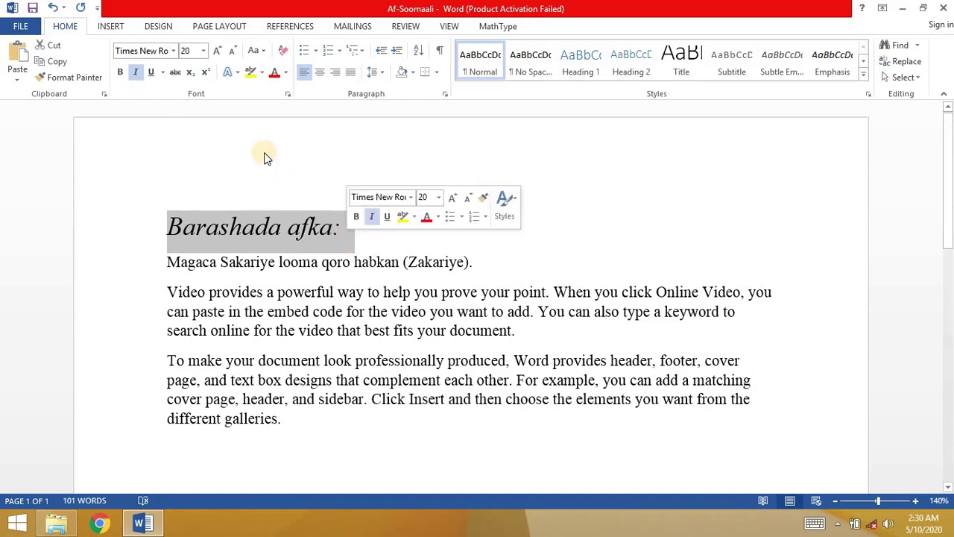
click(152, 74)
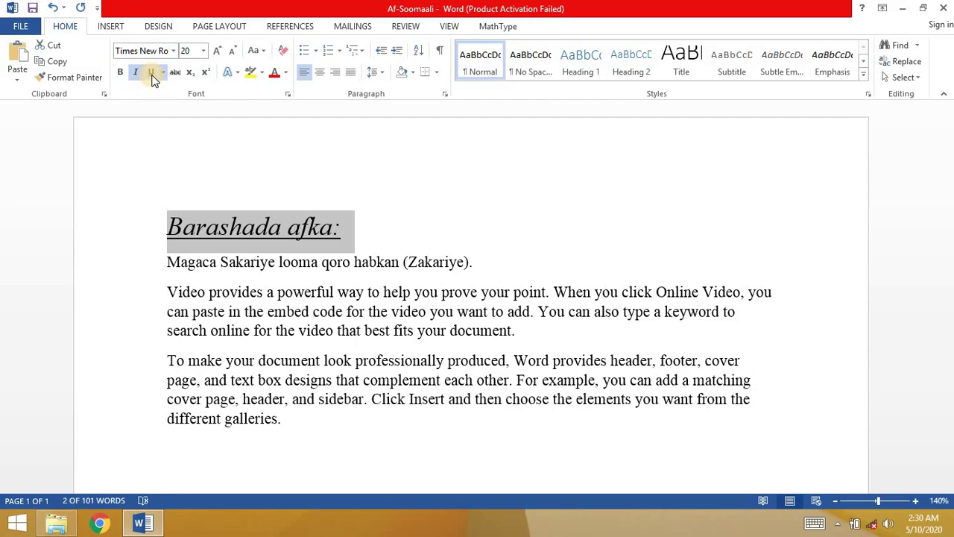
click(152, 75)
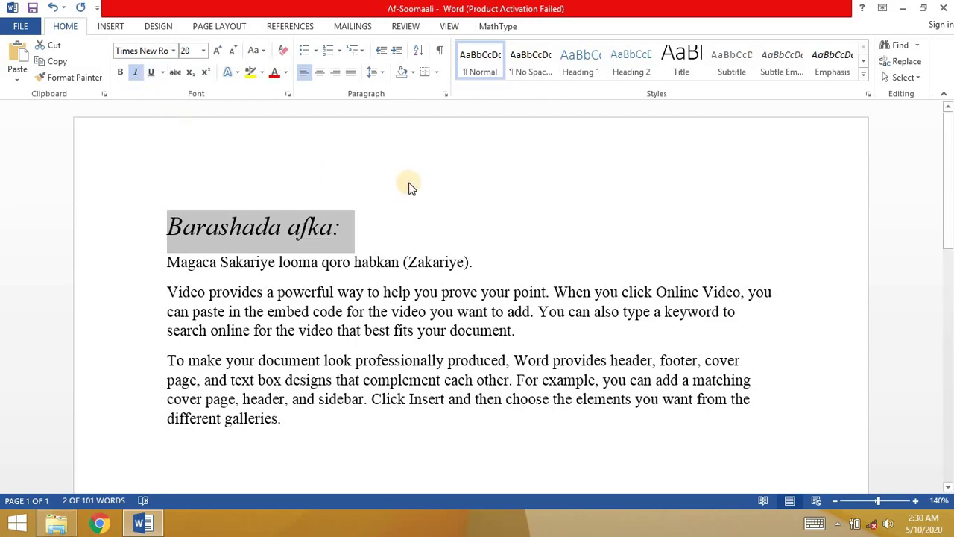
key(ctrl+u)
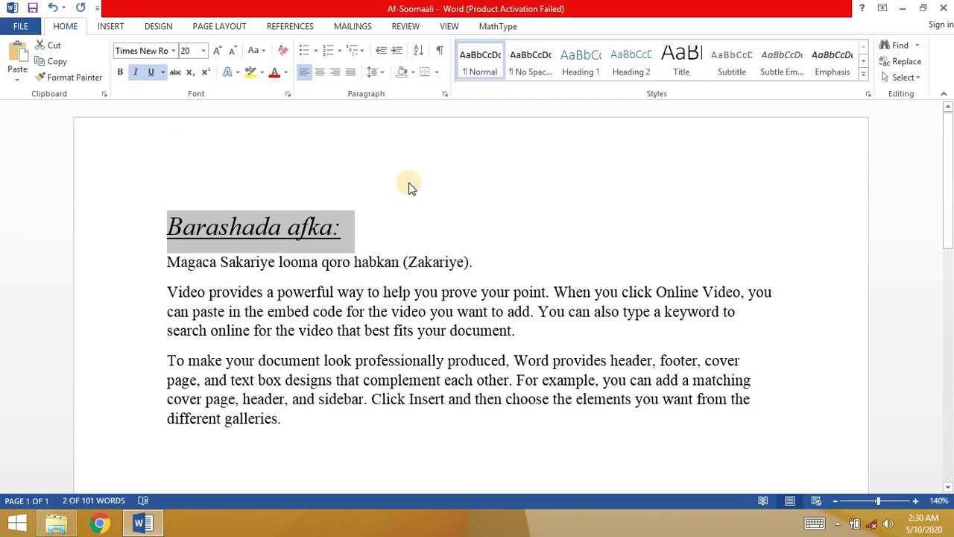
key(ctrl+u)
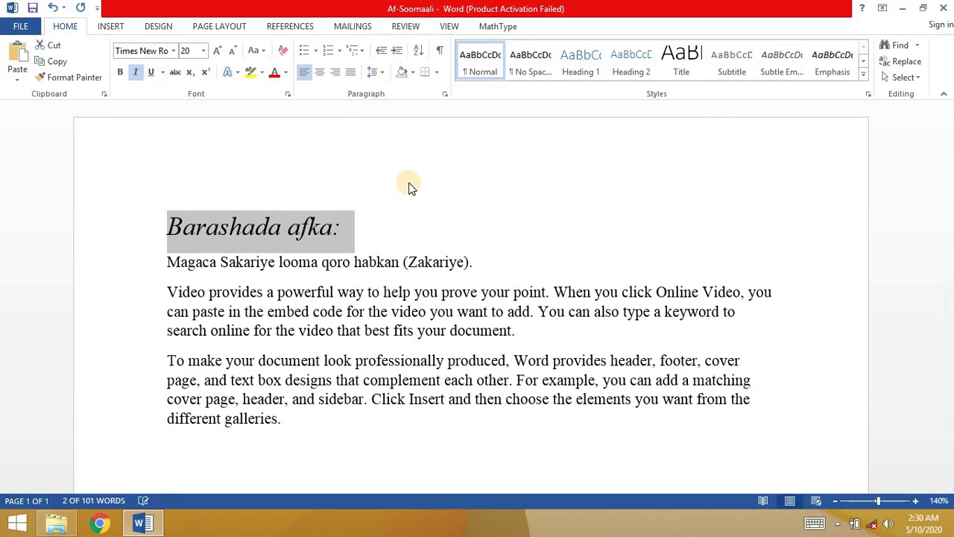
key(ctrl+u)
click(239, 213)
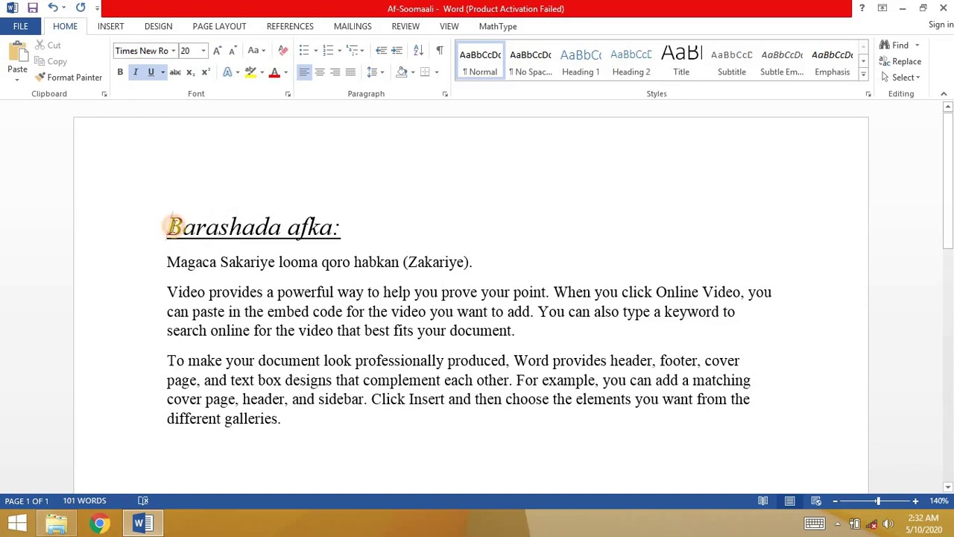
- Center the 'Barashada afka:' heading and change its font color to Red
drag(170, 227, 347, 226)
click(160, 214)
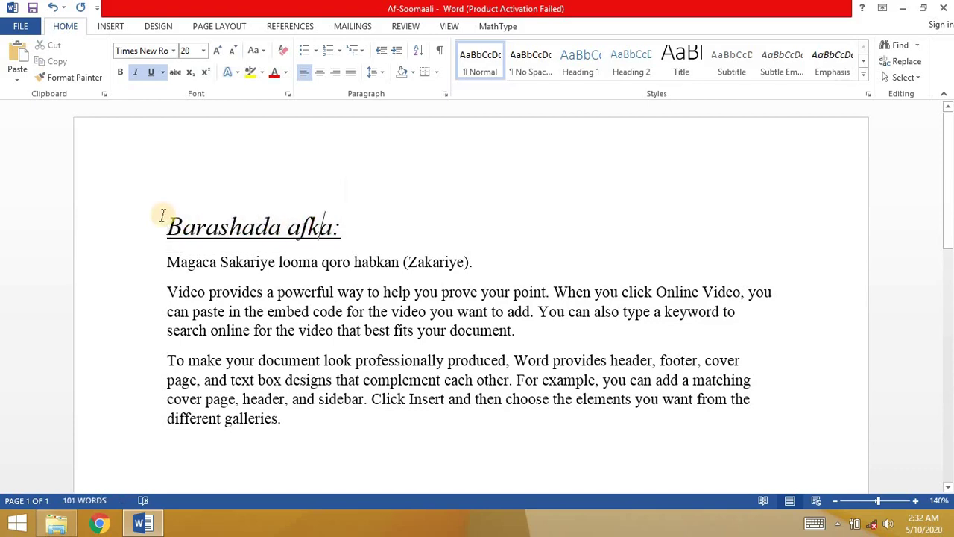
drag(162, 226, 360, 229)
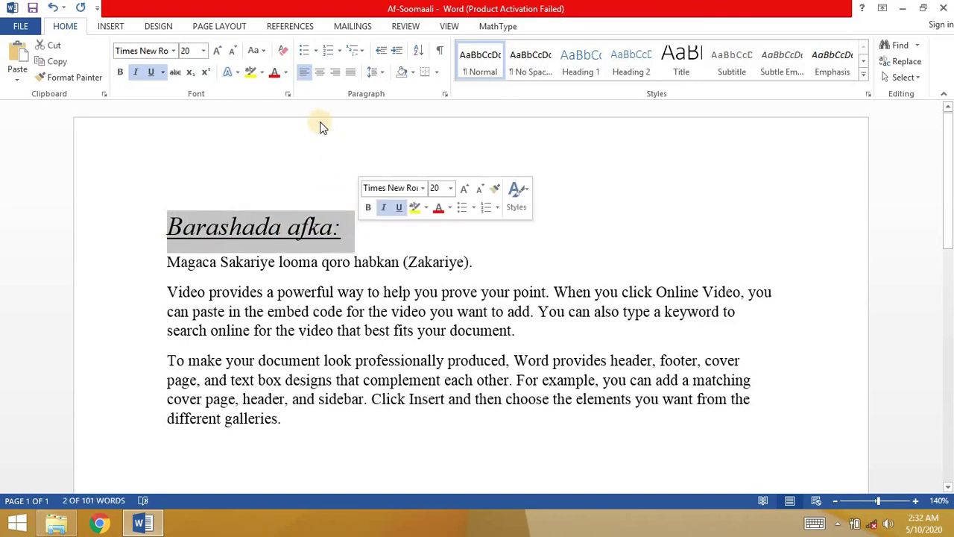
click(320, 73)
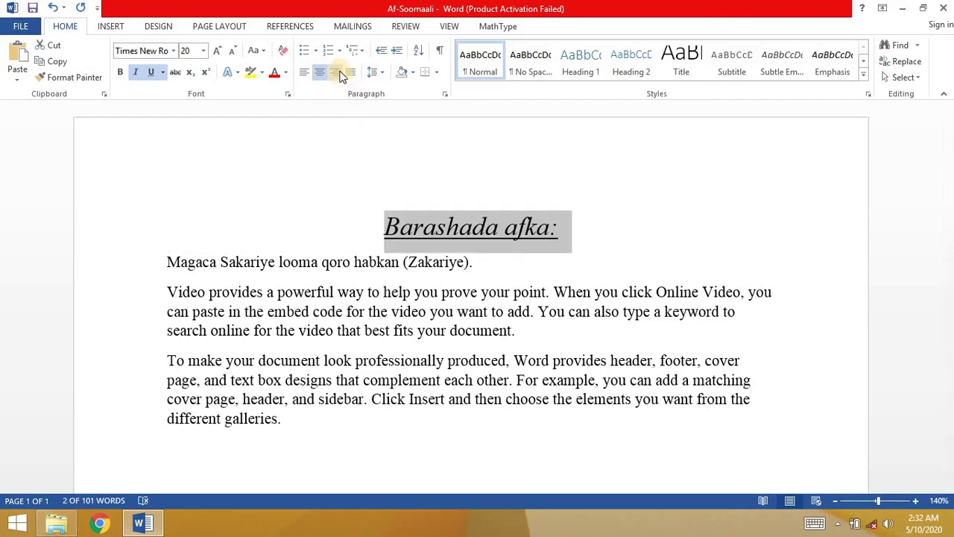
click(338, 74)
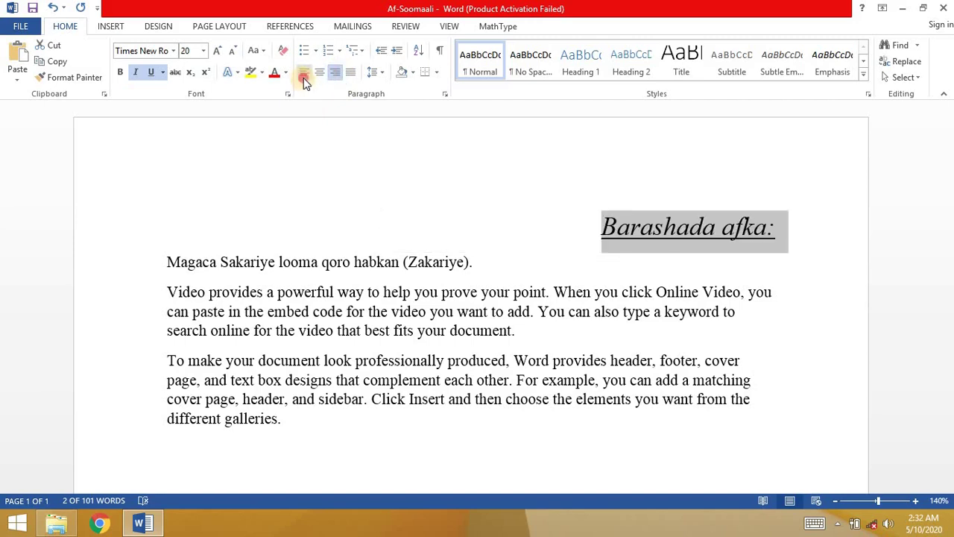
click(303, 76)
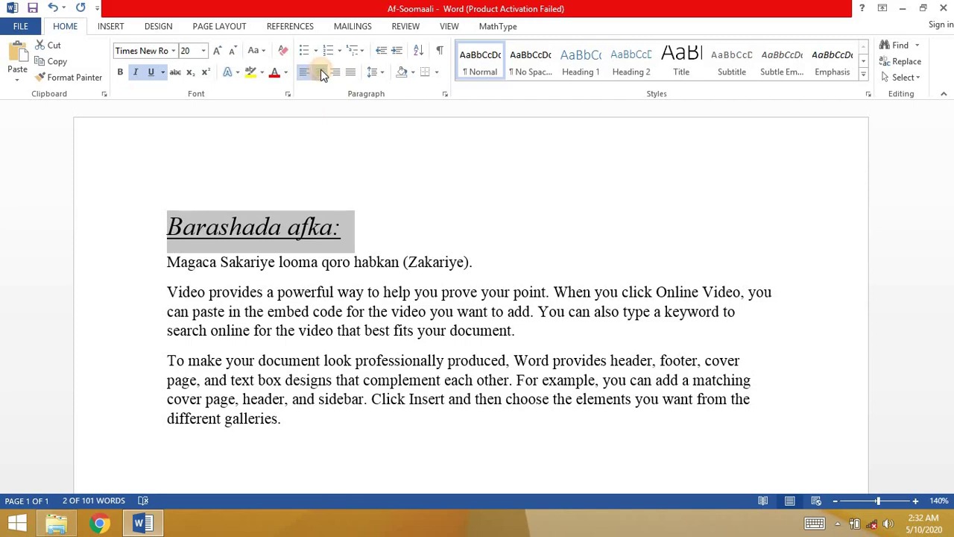
click(321, 74)
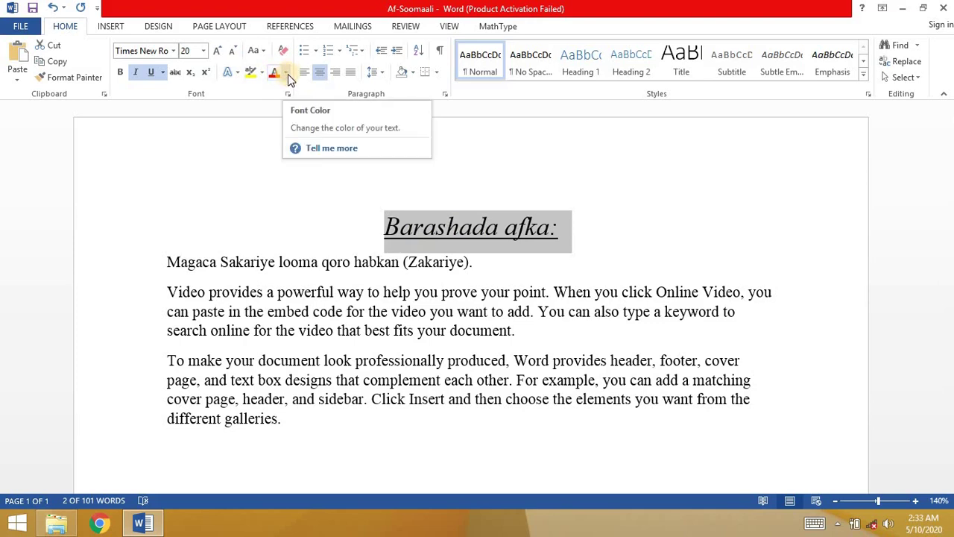
click(288, 75)
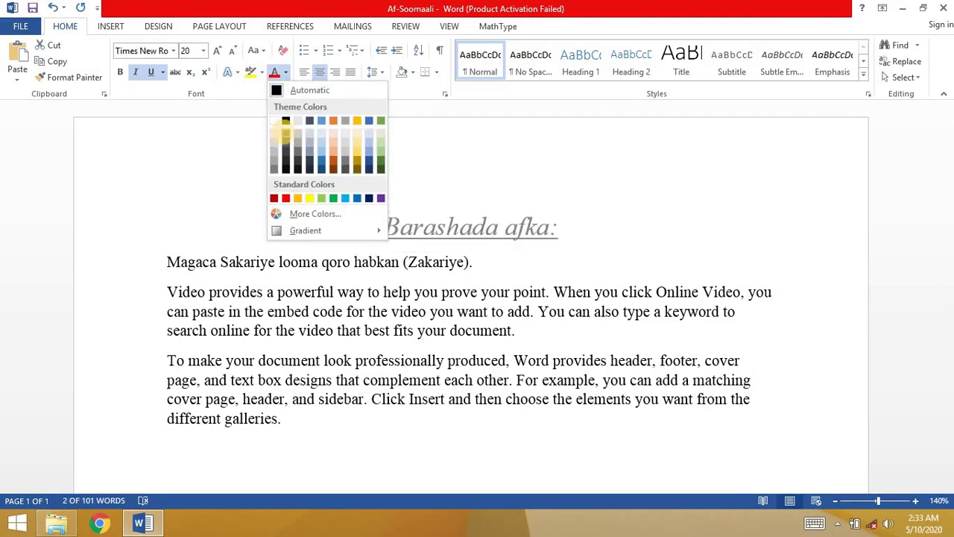
click(286, 197)
- Make the word 'Sakariye' bold
drag(220, 262, 275, 270)
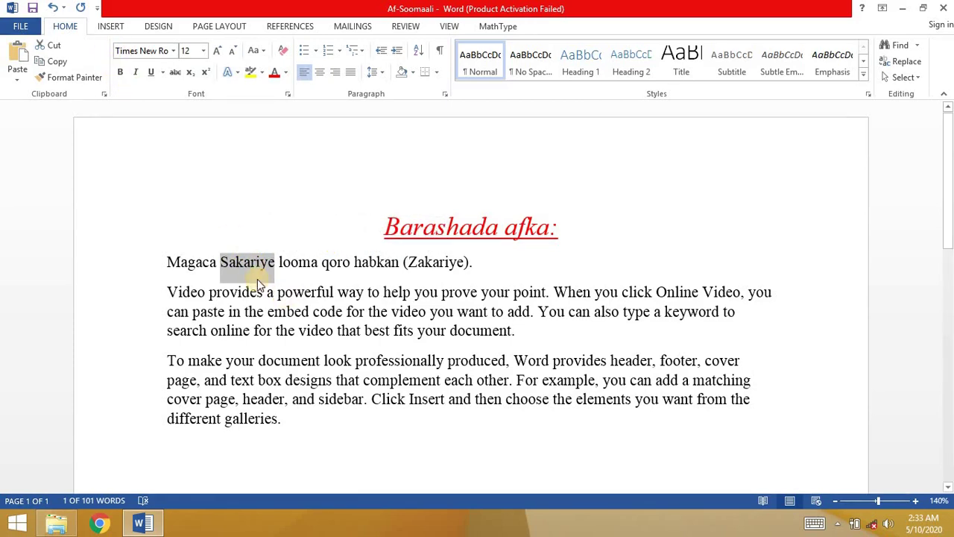
click(122, 73)
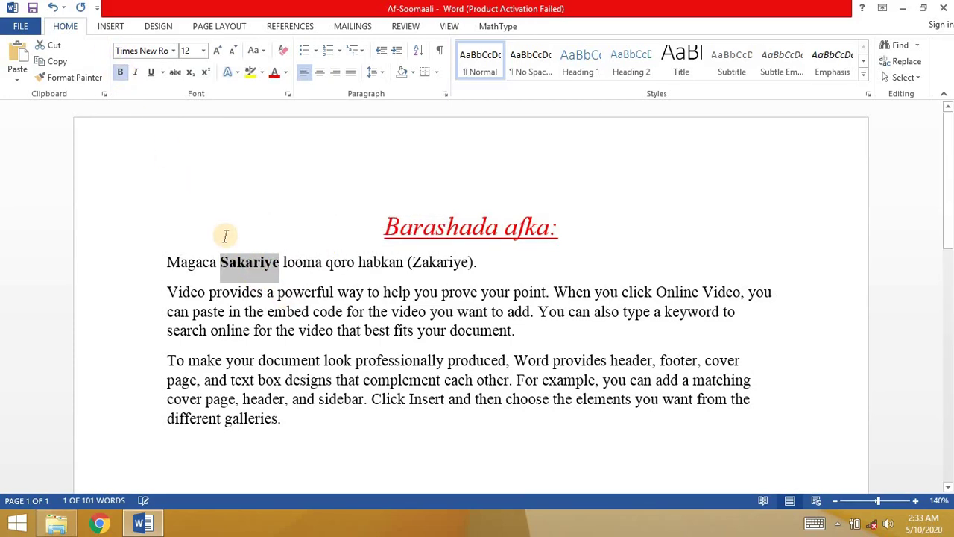
key(ctrl+b)
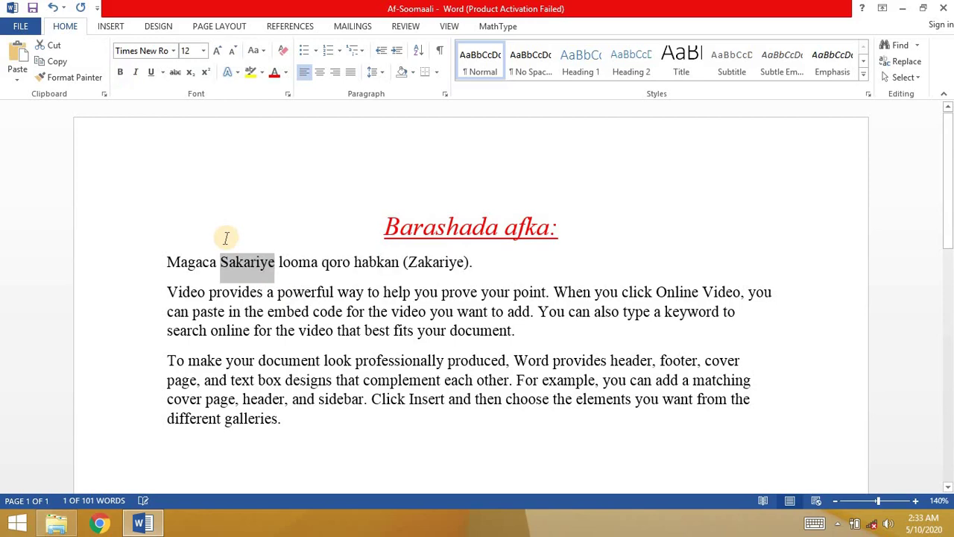
key(ctrl+b)
- Apply strikethrough to 'Zakariye' inside the parentheses
drag(415, 262, 470, 276)
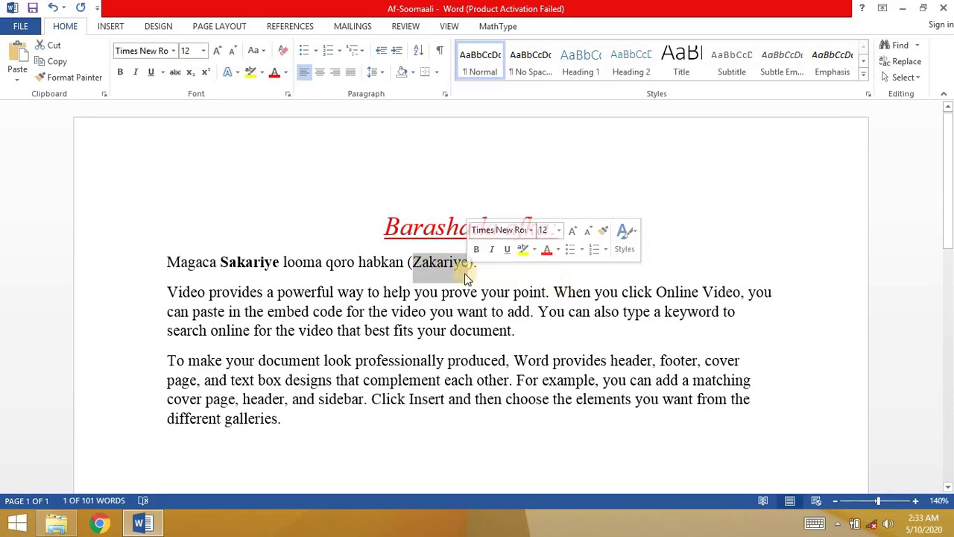
click(452, 263)
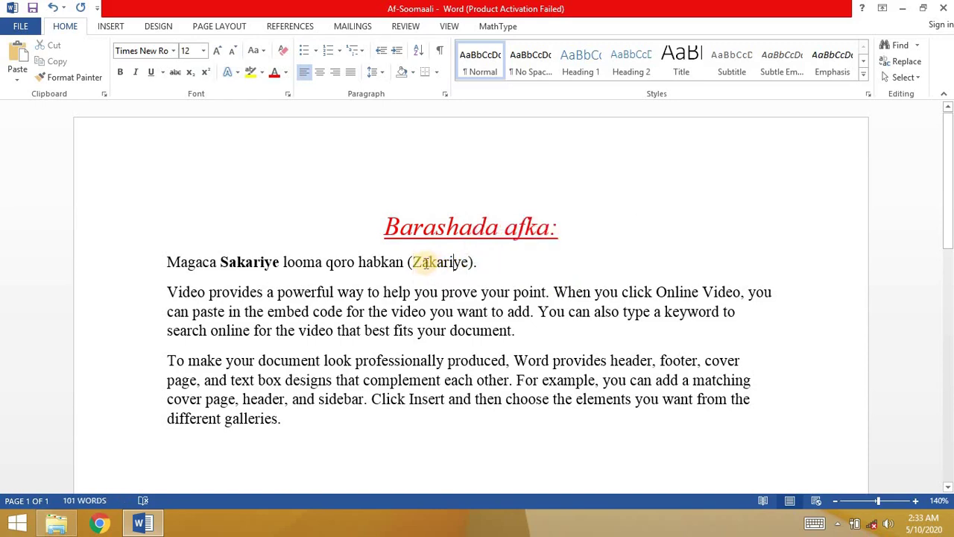
drag(414, 262, 468, 263)
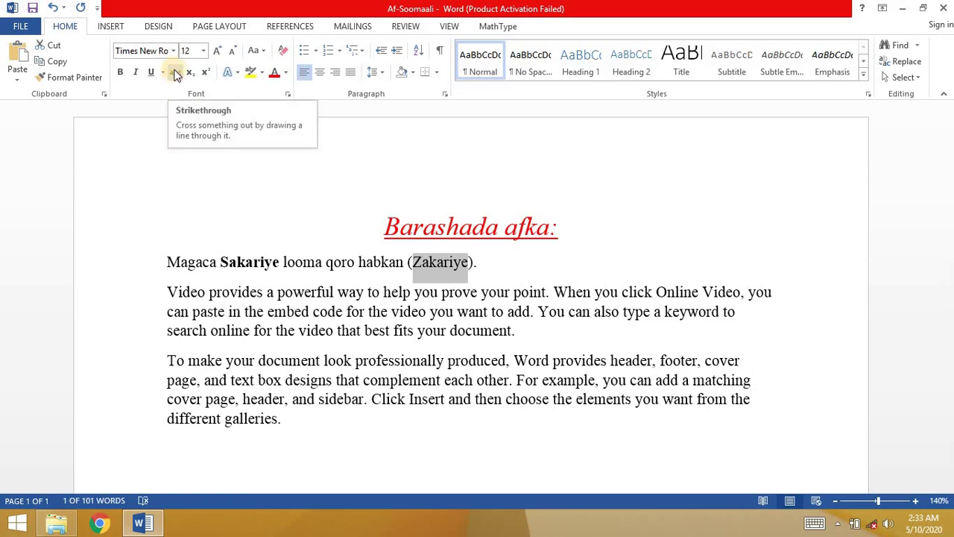
click(176, 73)
click(451, 267)
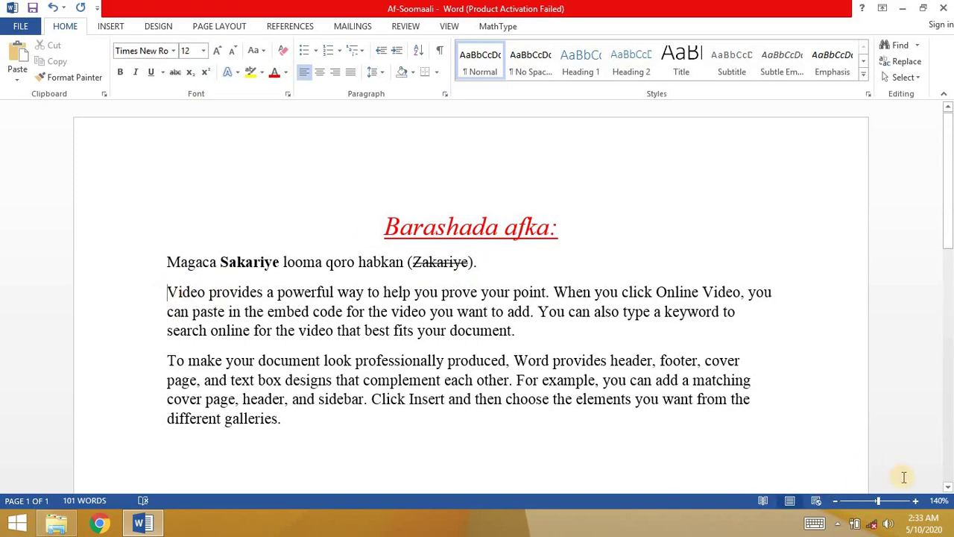
- Format 'Video' at the start of the second paragraph bold, italic, underlined and blue
scroll(914, 505, up, 5)
drag(59, 296, 111, 300)
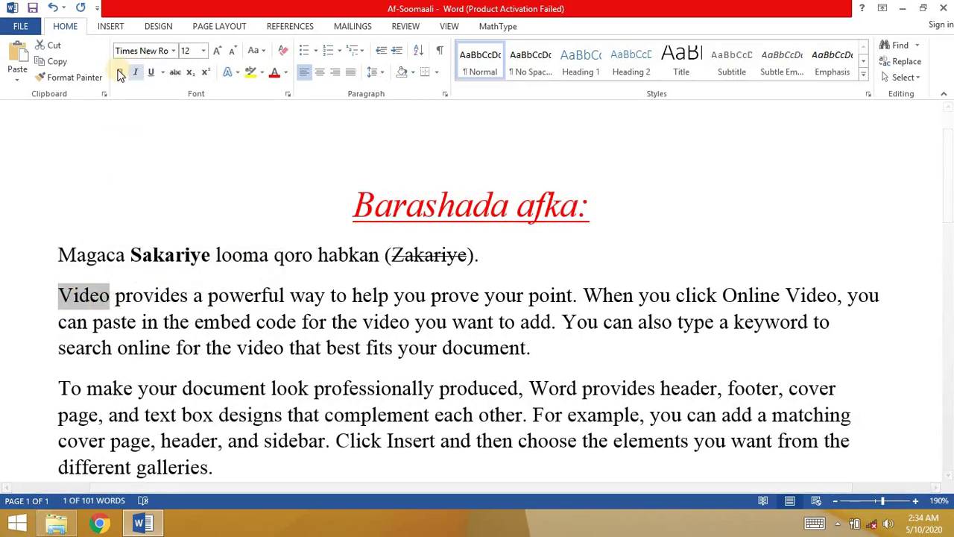
click(119, 72)
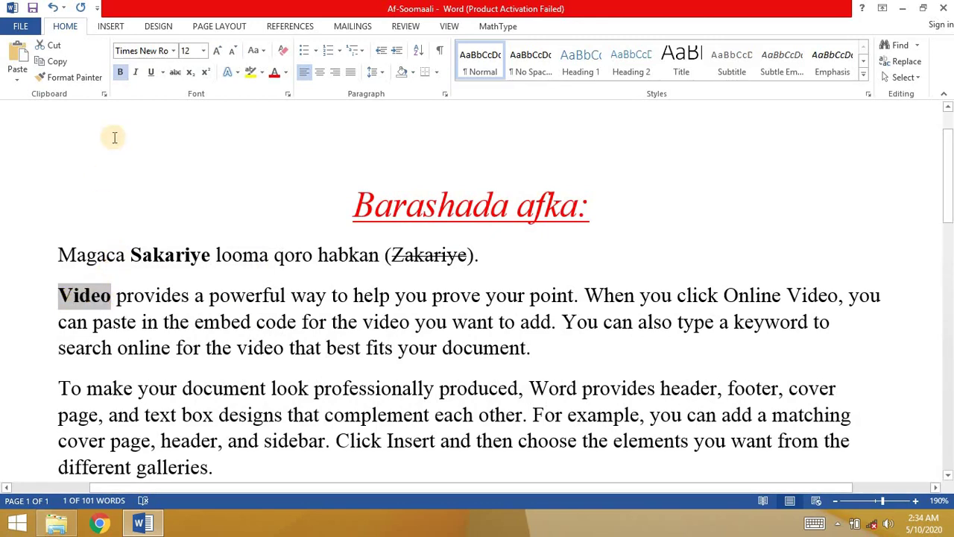
click(134, 72)
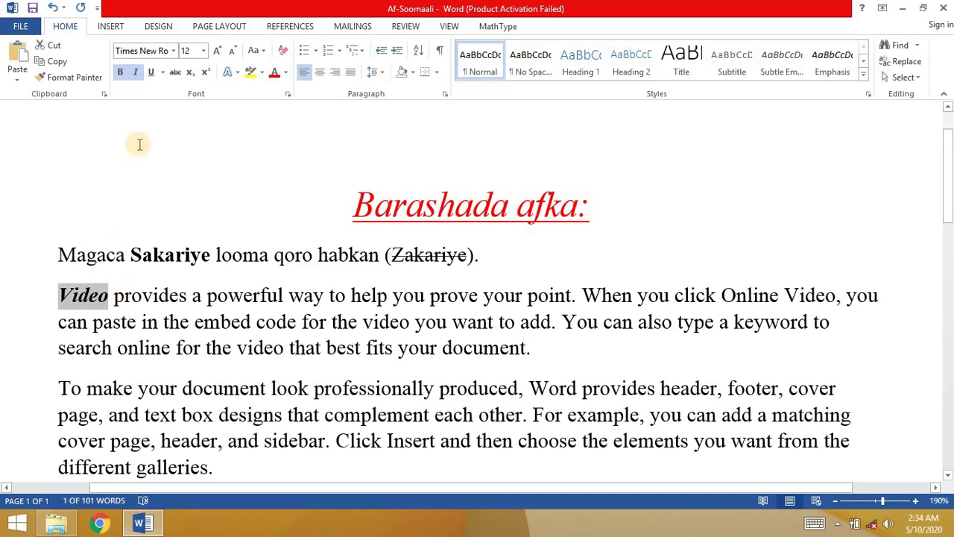
click(152, 74)
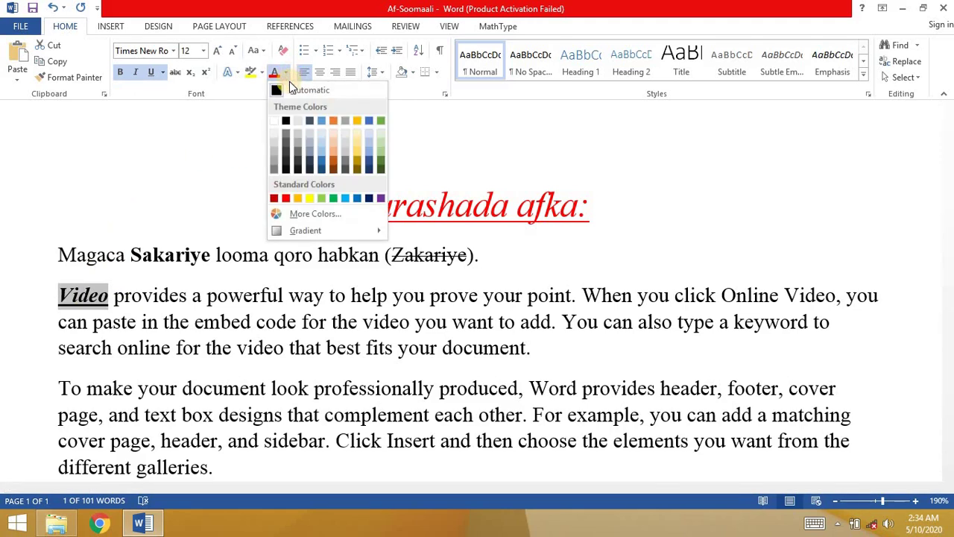
click(344, 201)
click(268, 277)
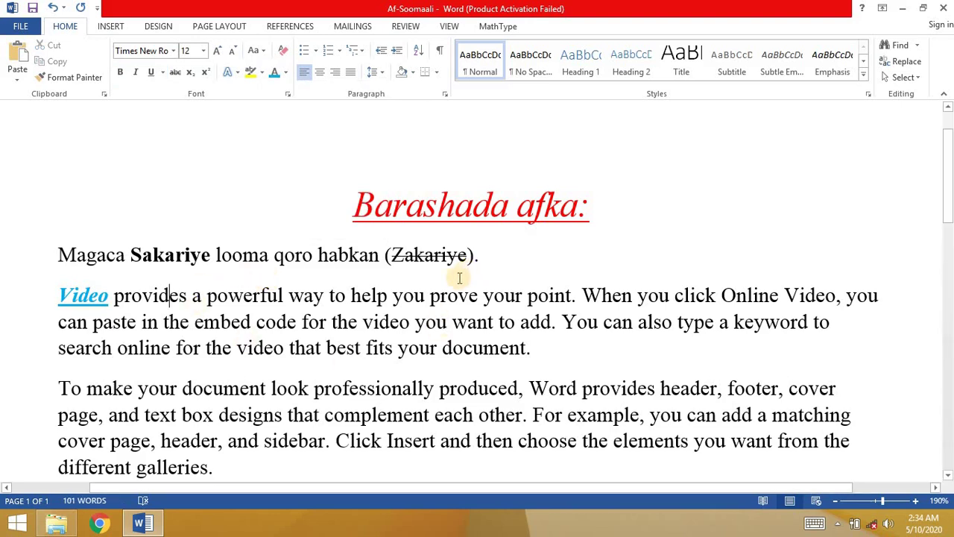